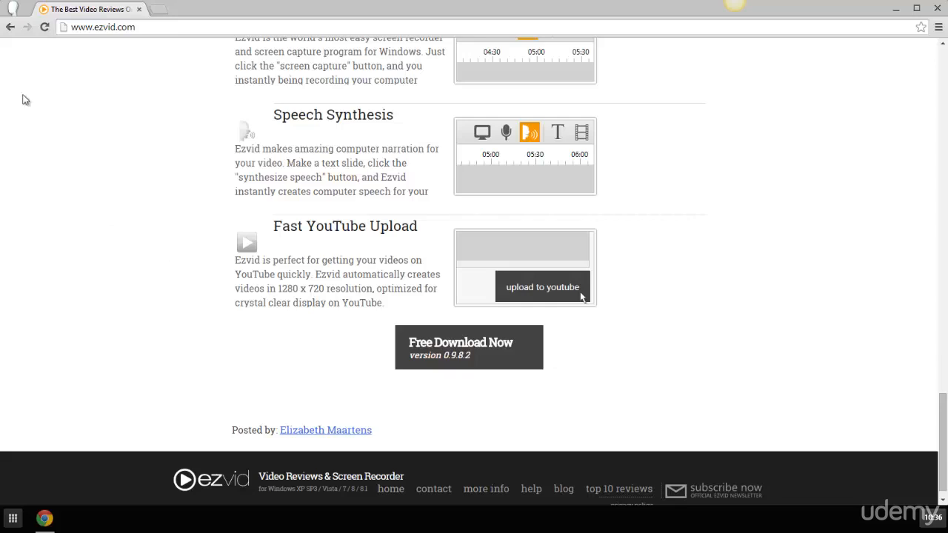
Switch to ezvid and start a screen capture with the advanced settings, leaving microphone, headset, transparent, area and webcam options disabled
{"action": "left_click", "coordinate": [5, 7]}
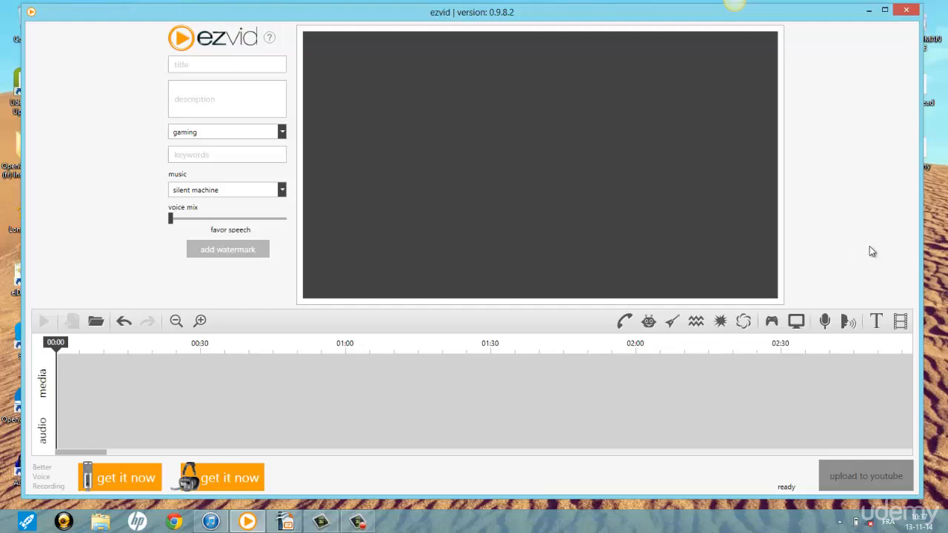
{"action": "left_click", "coordinate": [795, 321]}
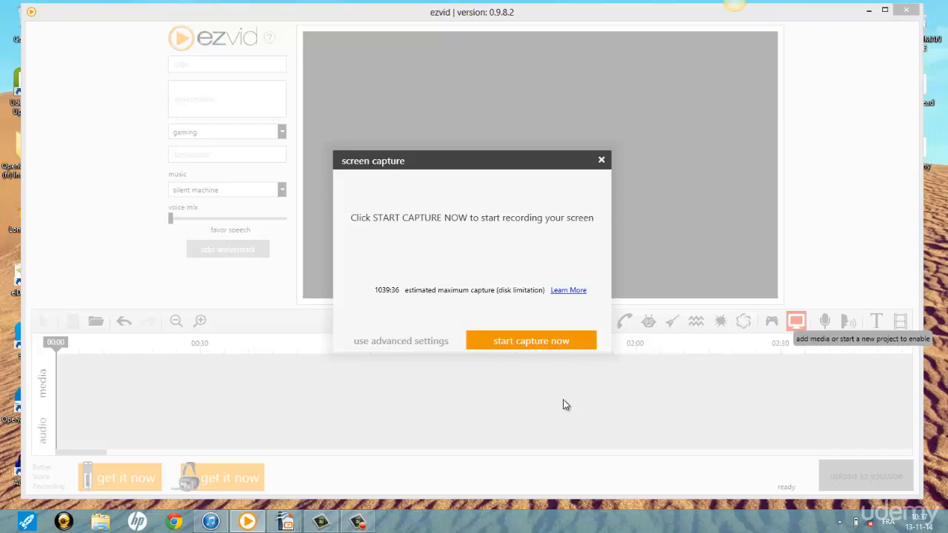
{"action": "left_click", "coordinate": [433, 345]}
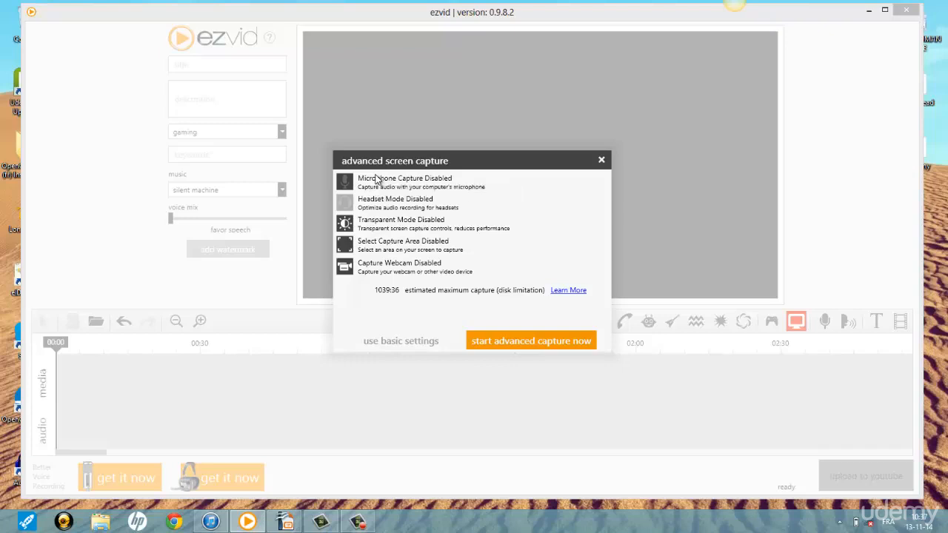
{"action": "left_click", "coordinate": [360, 522]}
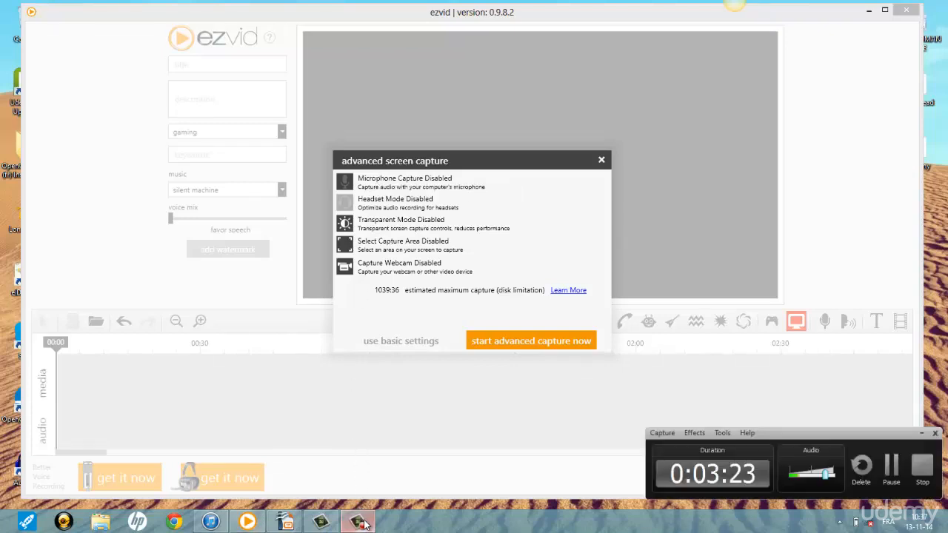
{"action": "left_click", "coordinate": [360, 523]}
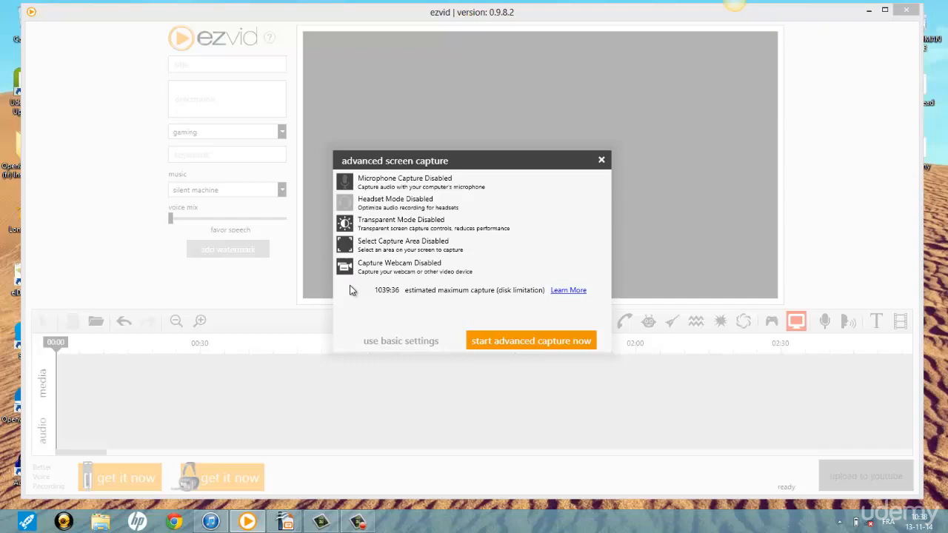
{"action": "left_click", "coordinate": [487, 345]}
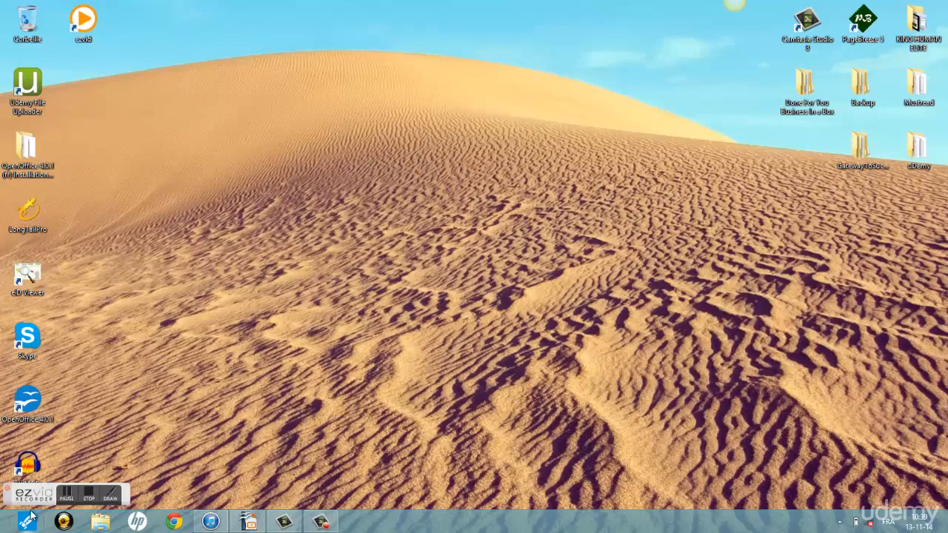
Move the recorder controls up onto the open desktop and stamp three thumbs-down symbols across the dune wallpaper with the draw tools
{"action": "left_click_drag", "start_coordinate": [38, 502], "coordinate": [159, 368]}
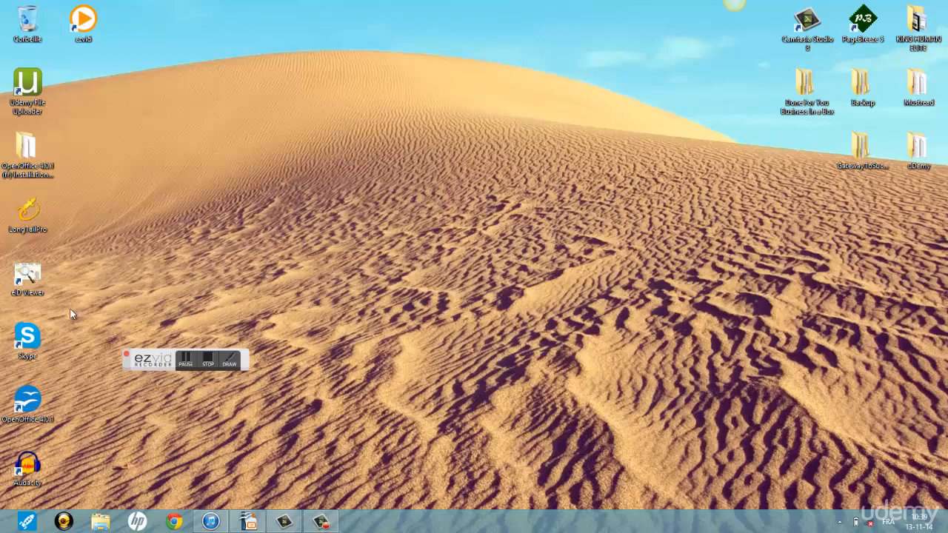
{"action": "mouse_move", "coordinate": [127, 354]}
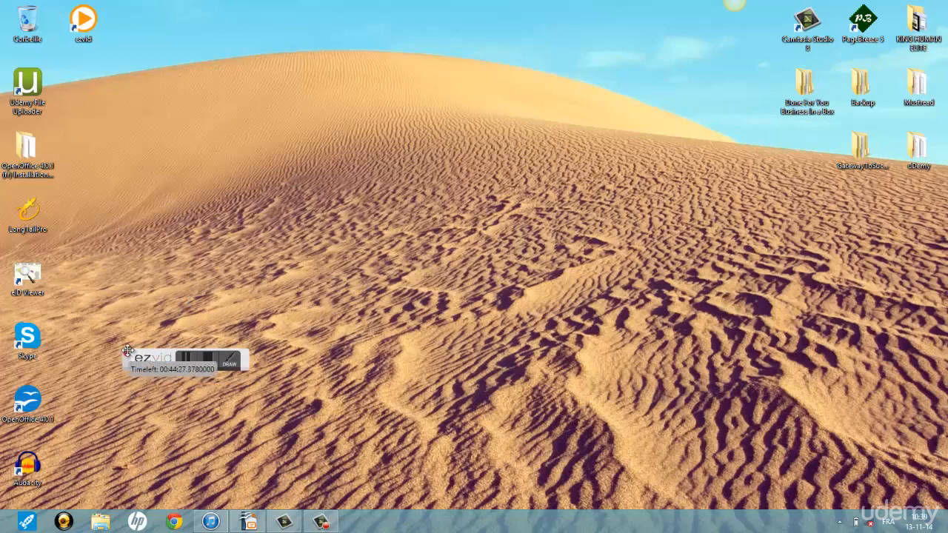
{"action": "left_click", "coordinate": [224, 363]}
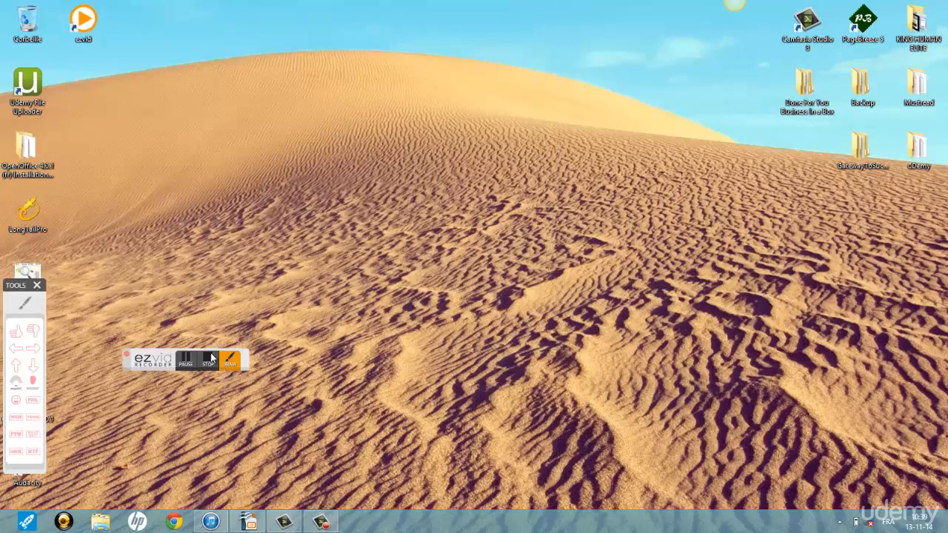
{"action": "left_click", "coordinate": [32, 332]}
{"action": "left_click", "coordinate": [530, 100]}
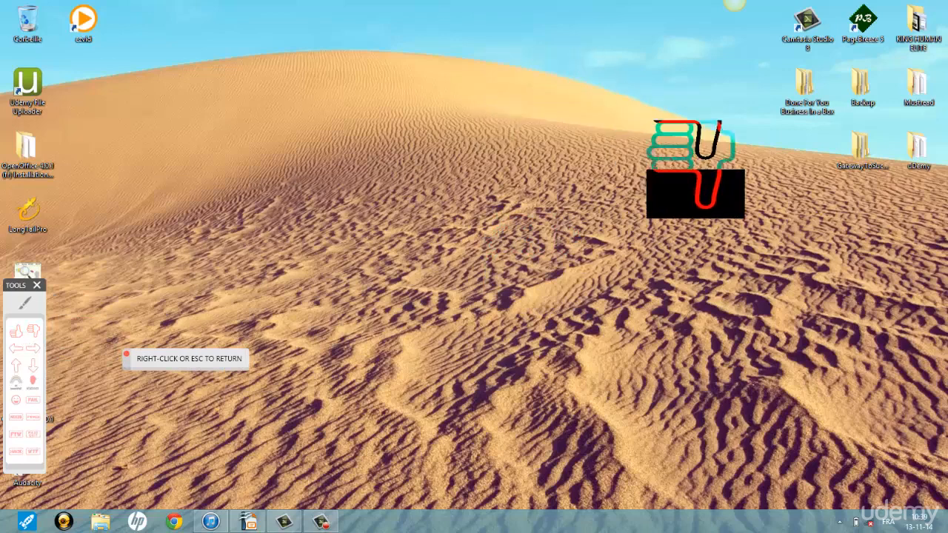
{"action": "left_click", "coordinate": [696, 98]}
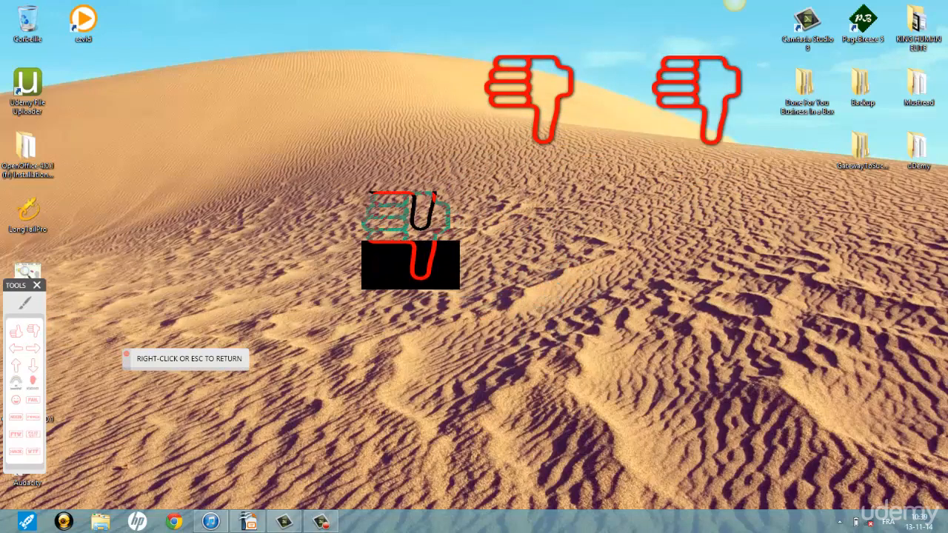
{"action": "left_click", "coordinate": [408, 236]}
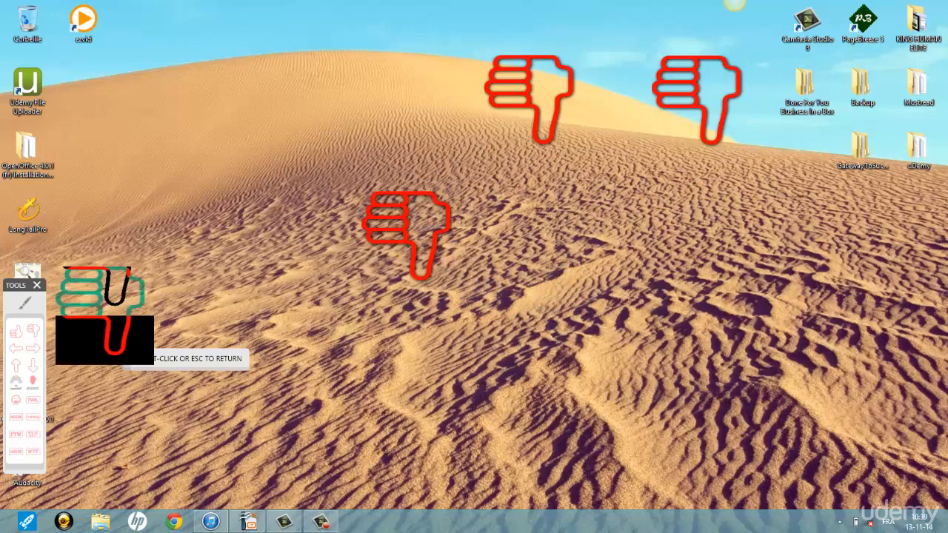
{"action": "right_click", "coordinate": [205, 228]}
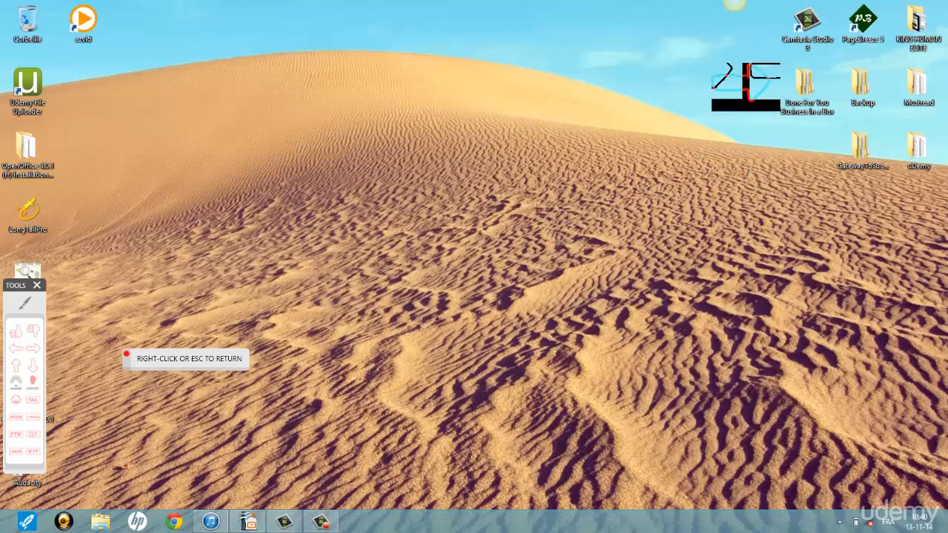
Stamp three right-pointing arrows beside the desktop shortcuts and folders, leave stamp mode and stop the screen capture
{"action": "left_click", "coordinate": [741, 82]}
{"action": "left_click", "coordinate": [790, 155]}
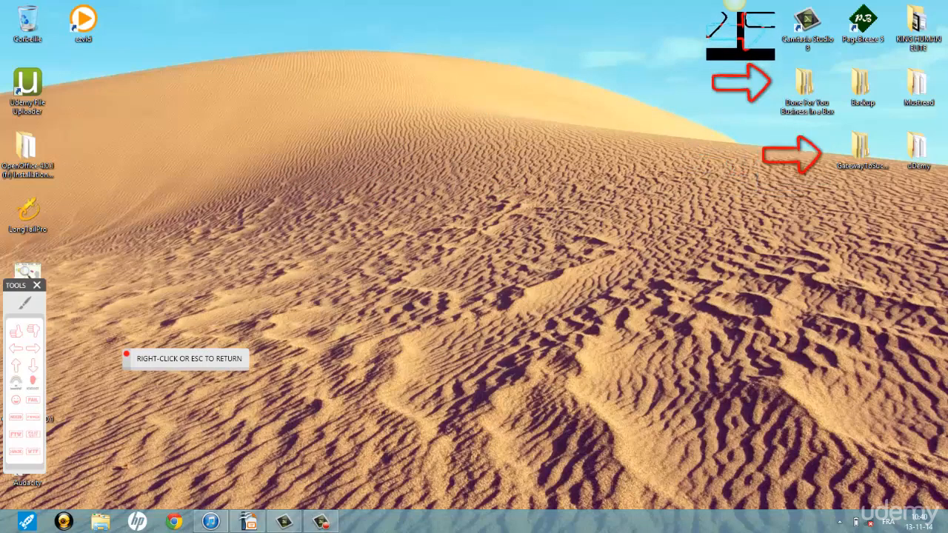
{"action": "left_click", "coordinate": [737, 31]}
{"action": "right_click", "coordinate": [413, 255]}
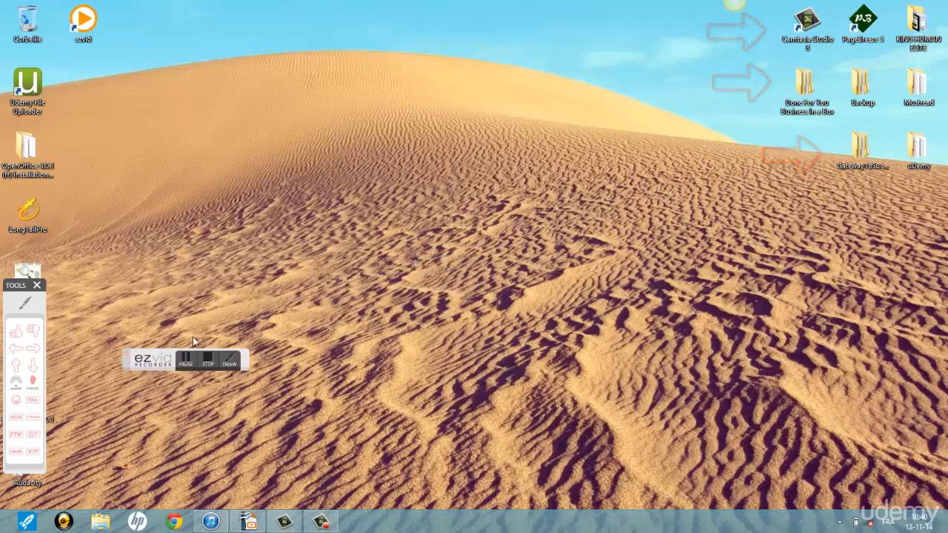
{"action": "left_click", "coordinate": [199, 362]}
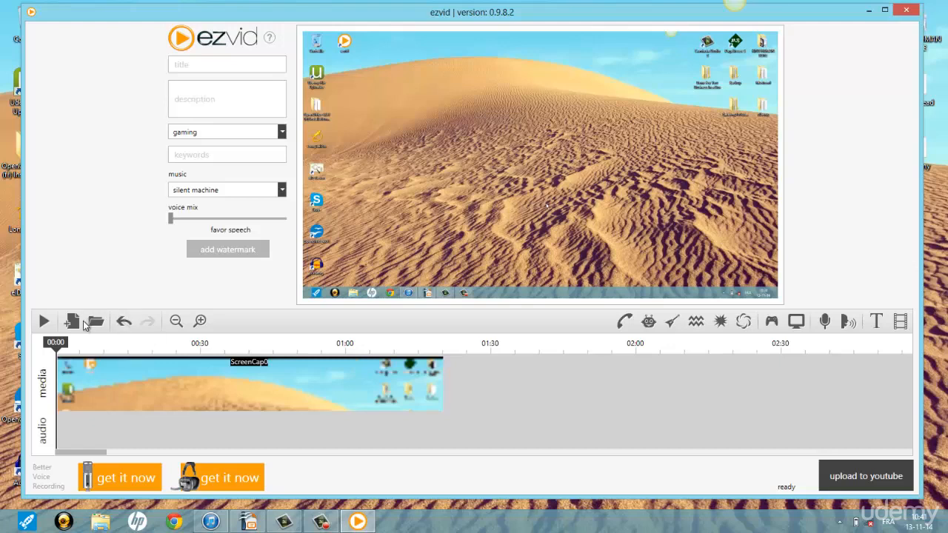
Preview the captured clip around the one-minute mark and near its beginning, pause it and return the playhead to 00:00
{"action": "left_click", "coordinate": [44, 322]}
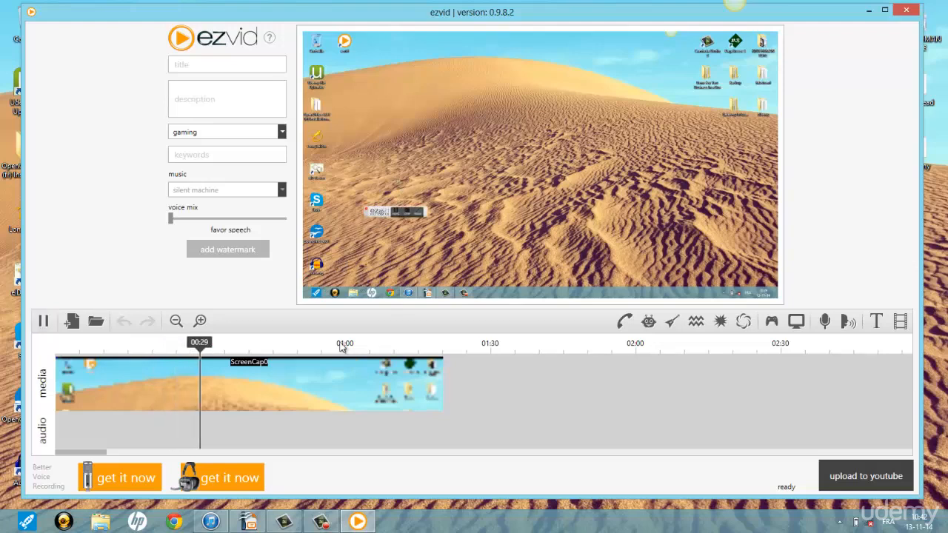
{"action": "left_click", "coordinate": [338, 385]}
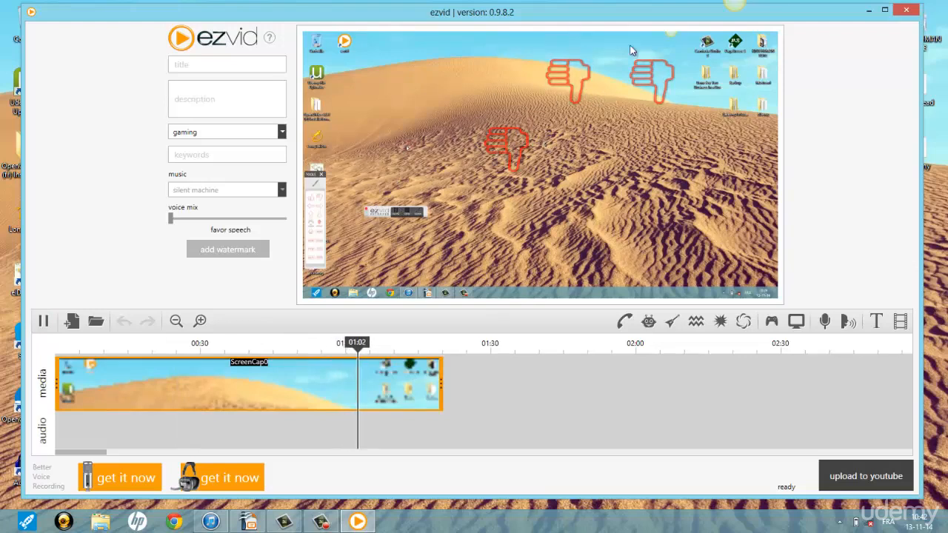
{"action": "left_click", "coordinate": [82, 346]}
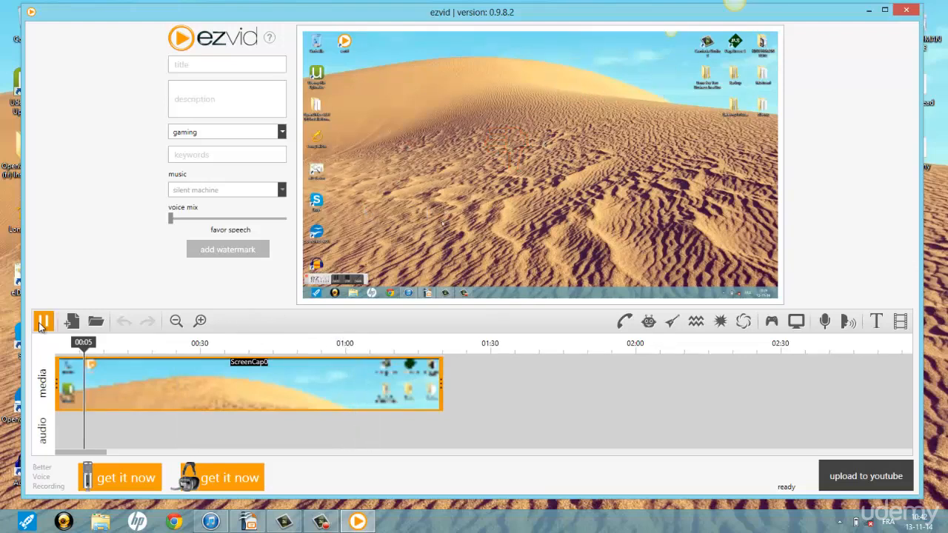
{"action": "left_click", "coordinate": [43, 321]}
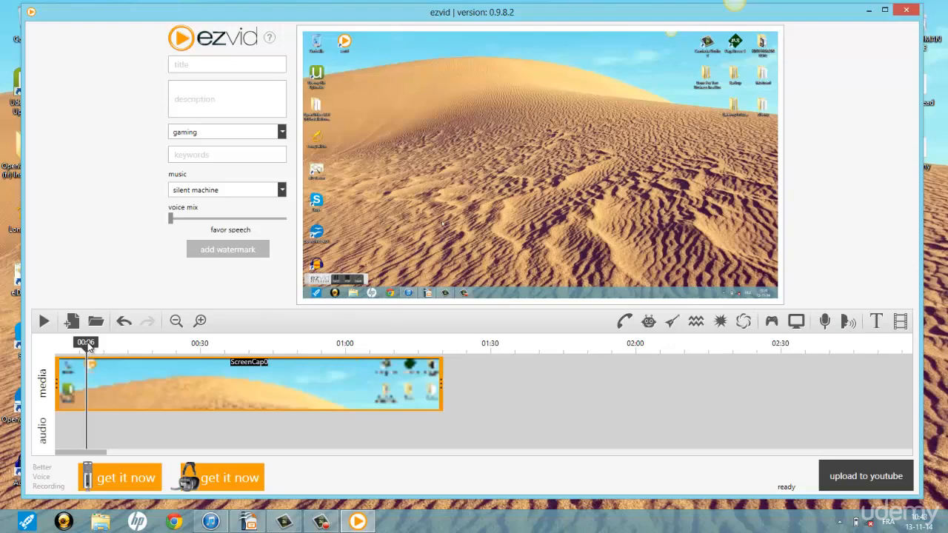
{"action": "left_click_drag", "start_coordinate": [86, 345], "coordinate": [44, 344]}
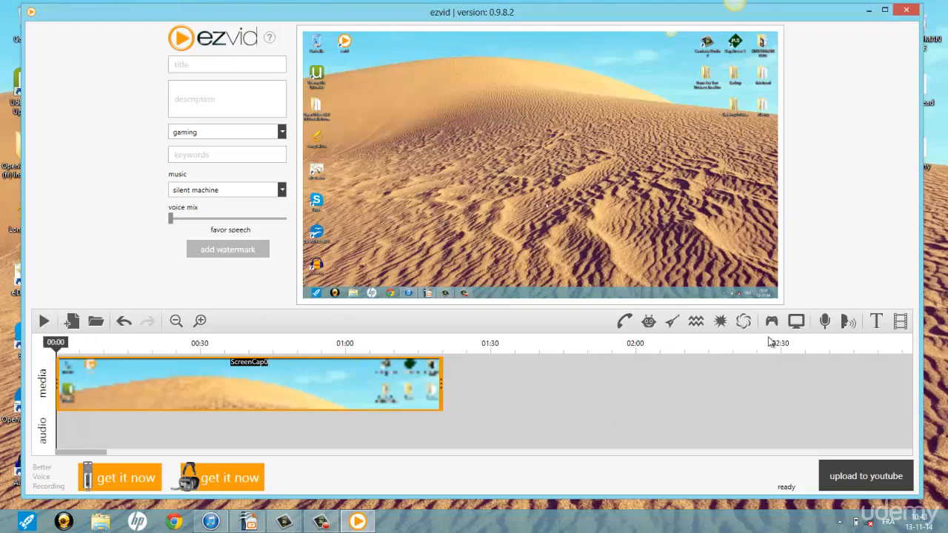
Record a microphone narration from the start of the timeline, stop recording and play back its first seconds
{"action": "left_click", "coordinate": [825, 321]}
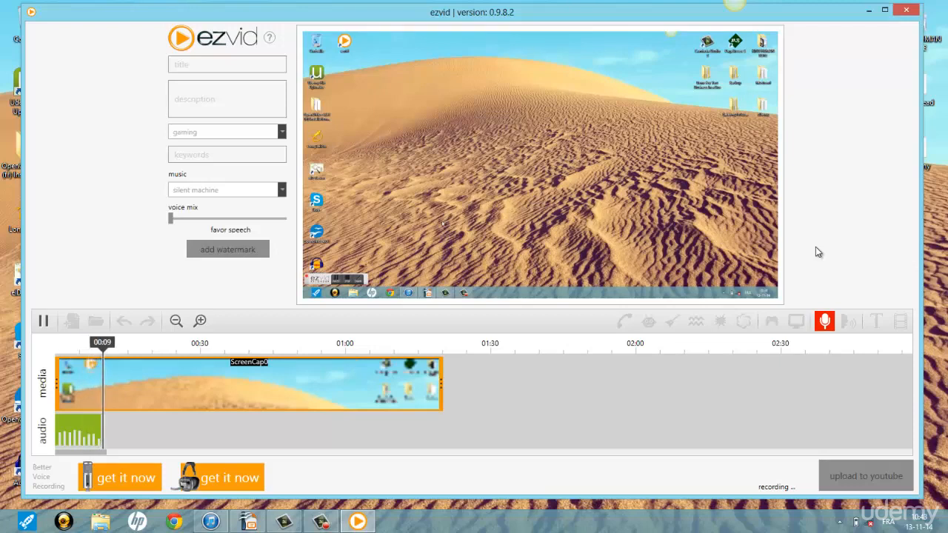
{"action": "left_click", "coordinate": [43, 321]}
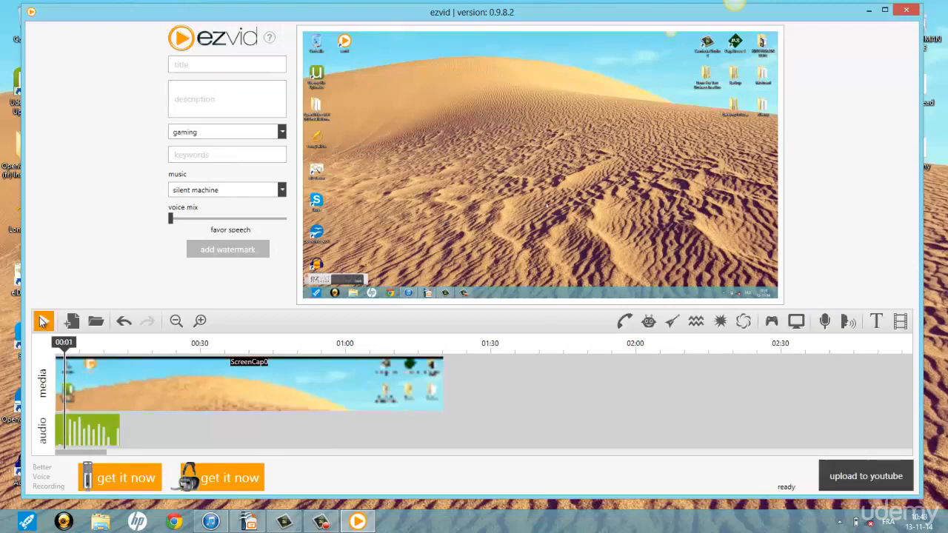
{"action": "left_click", "coordinate": [43, 321]}
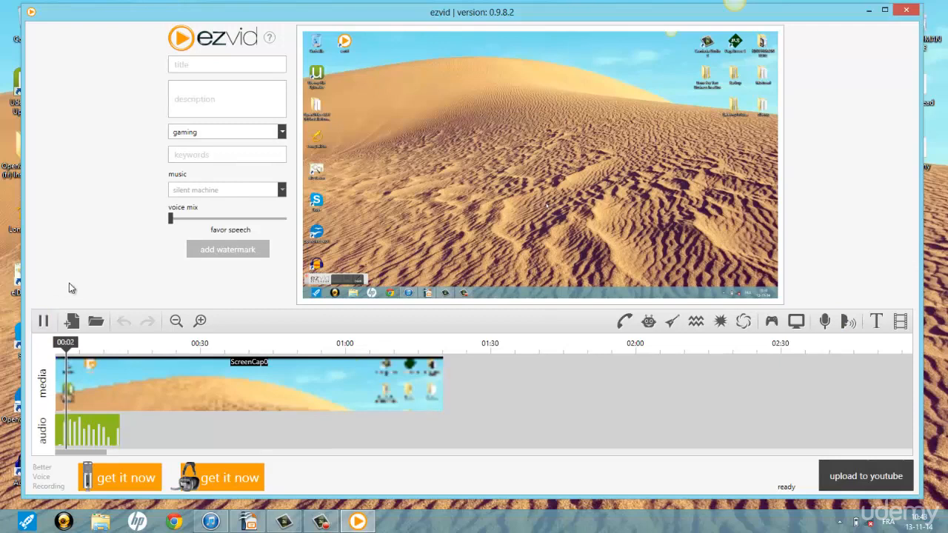
{"action": "left_click", "coordinate": [43, 322]}
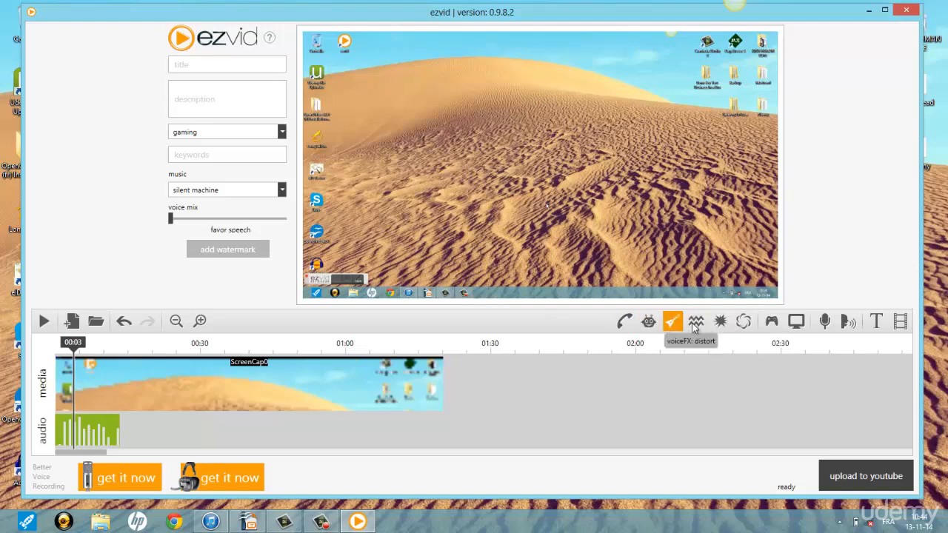
Apply the starburst voice effect to the narration and play a few seconds to check the sound
{"action": "left_click", "coordinate": [715, 324]}
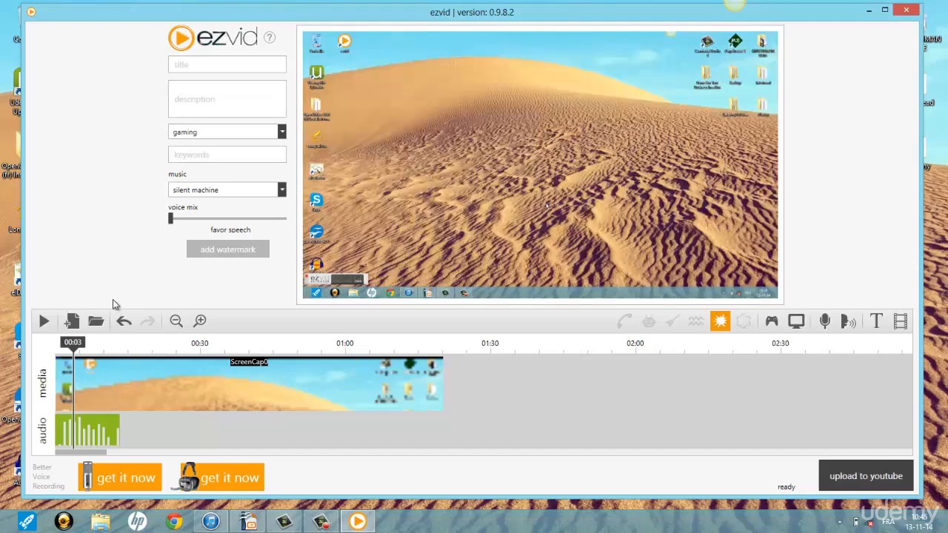
{"action": "left_click", "coordinate": [44, 322]}
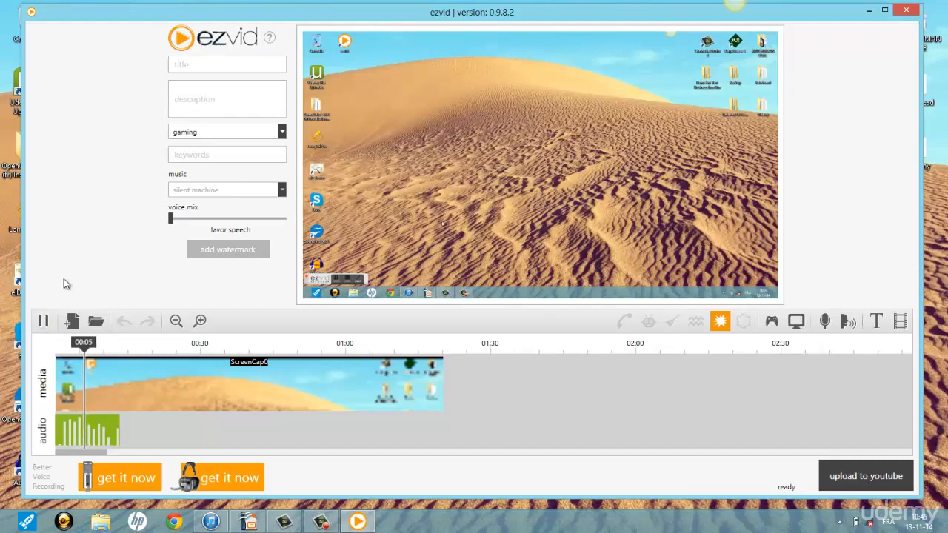
{"action": "left_click", "coordinate": [50, 329]}
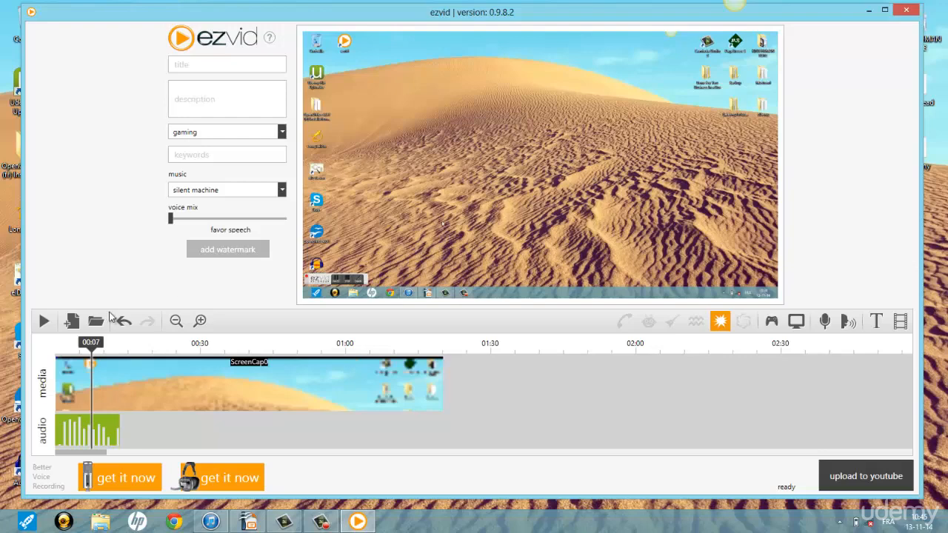
Start a new project, acknowledge the save notice and reopen the Untitled desert capture from the saved ezvid projects
{"action": "left_click", "coordinate": [67, 325]}
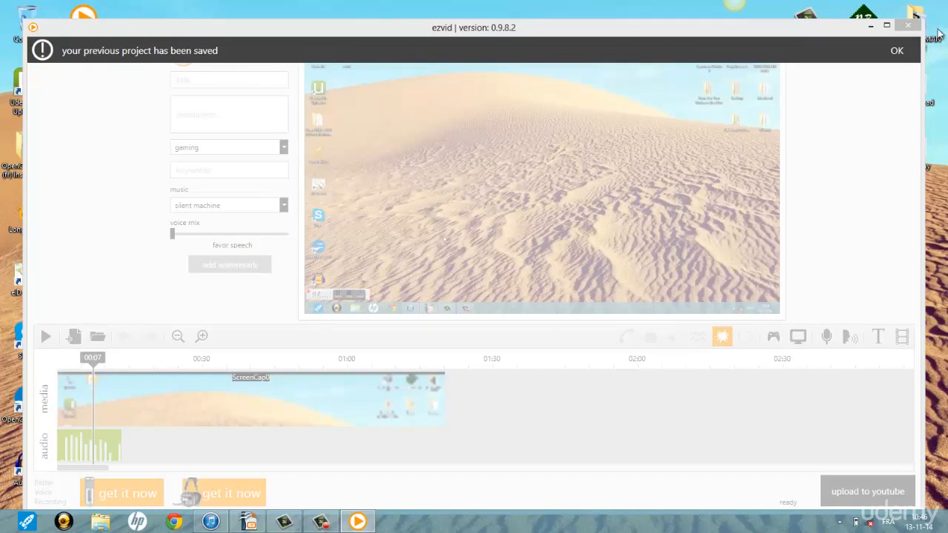
{"action": "left_click", "coordinate": [898, 49]}
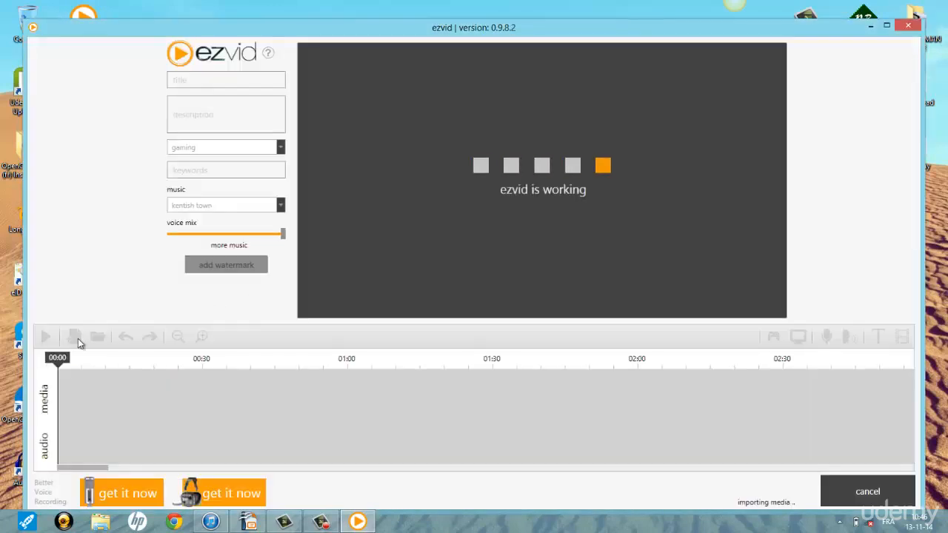
{"action": "left_click", "coordinate": [101, 337]}
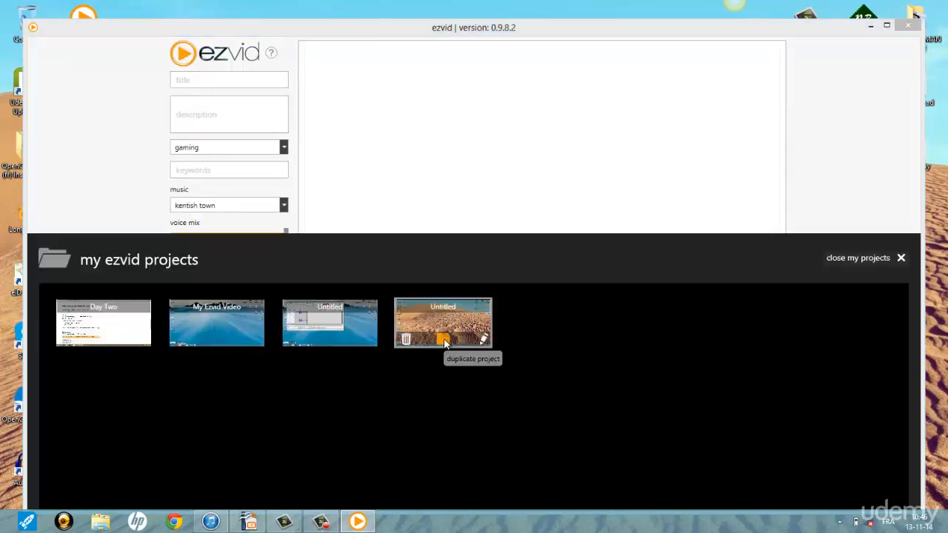
{"action": "left_click", "coordinate": [444, 340]}
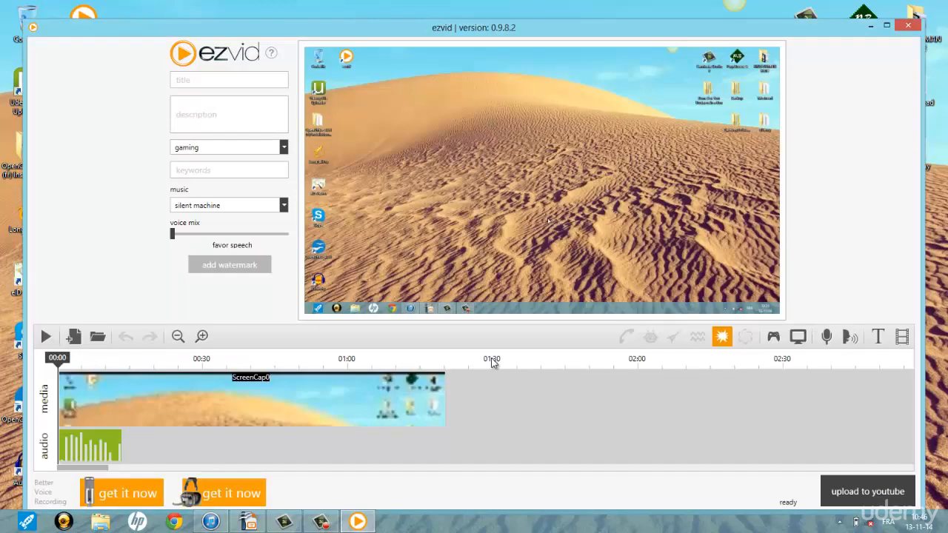